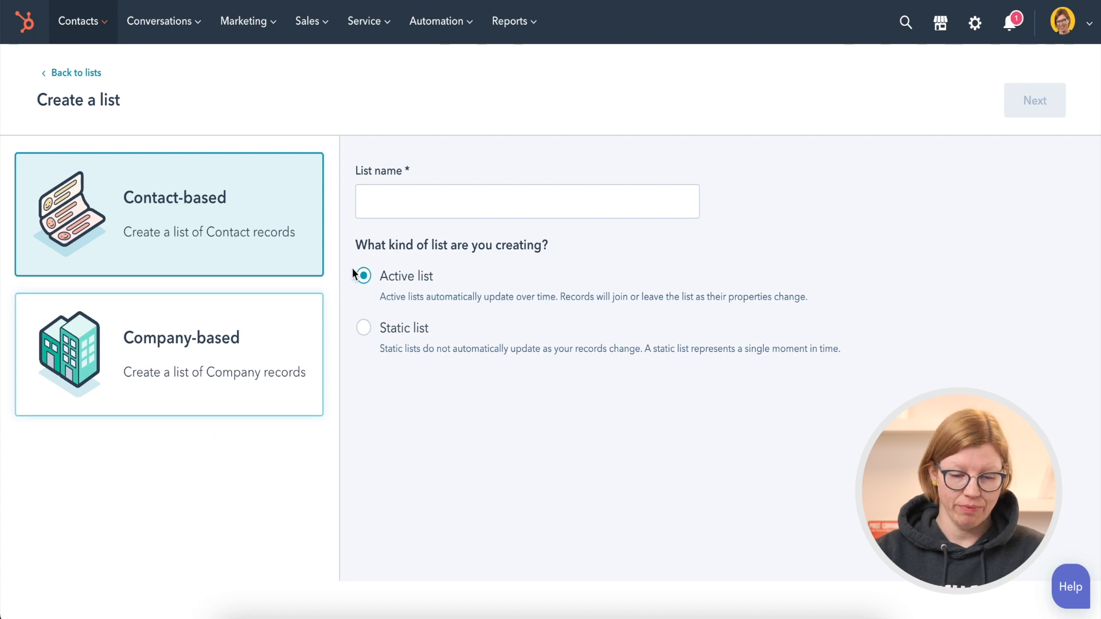
Name the new contact-based active list "HubSpot Tips & Tricks" and continue to its filter setup
left_click(401, 200)
type("HubSpot Tips & Tricks")
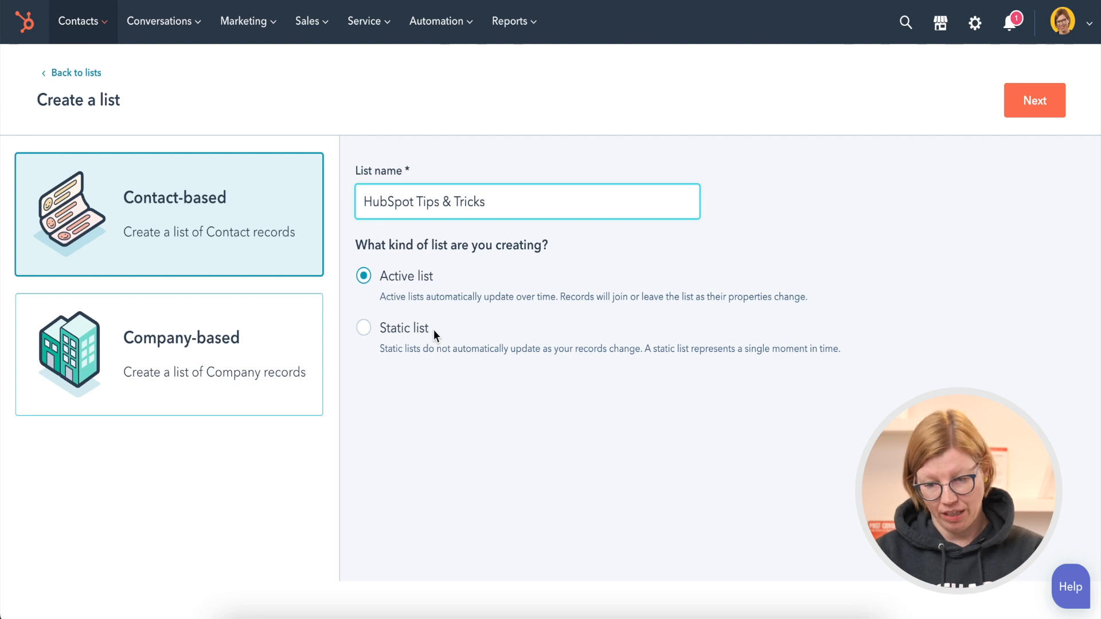
left_click(1043, 114)
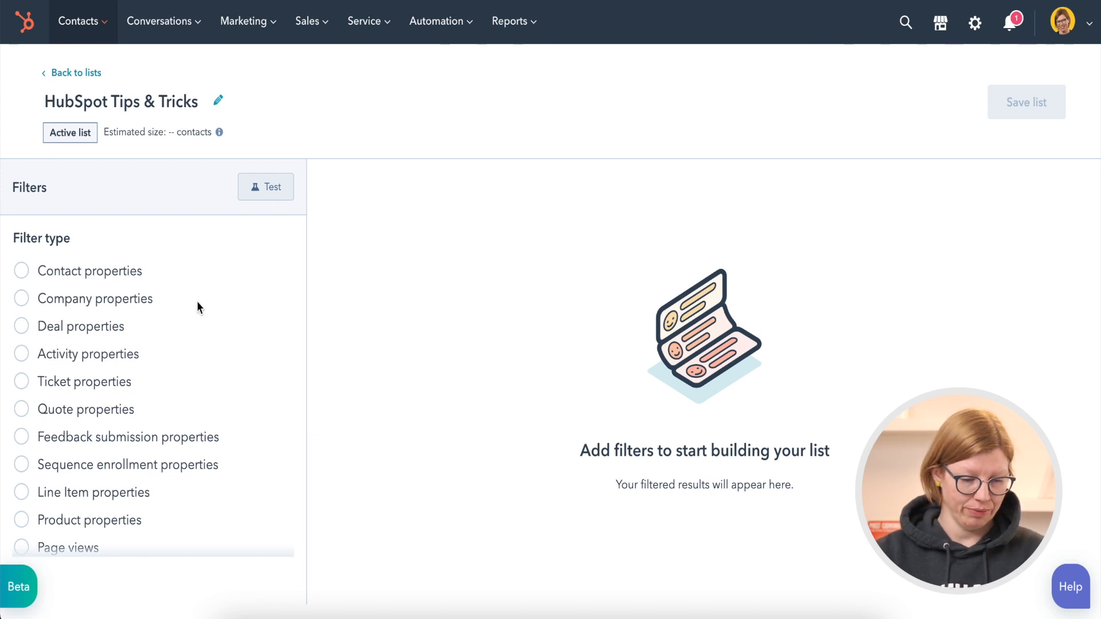
Filter the list by the contact property Lifecycle stage, set to is any of Marketing qualified lead
scroll(197, 303, "down", 2)
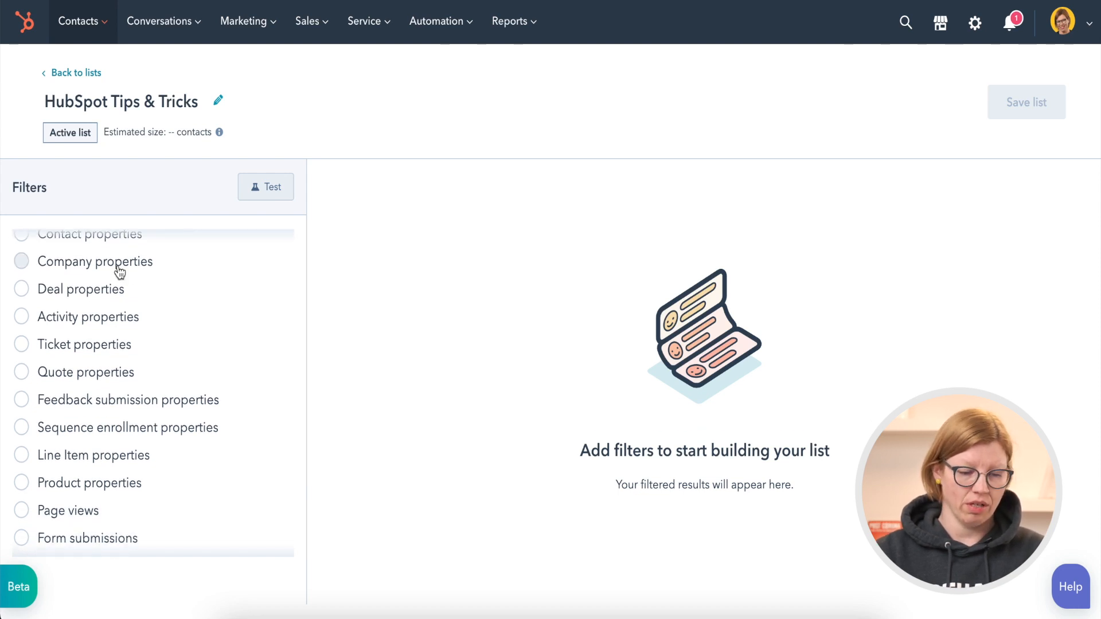
scroll(198, 340, "down", 4)
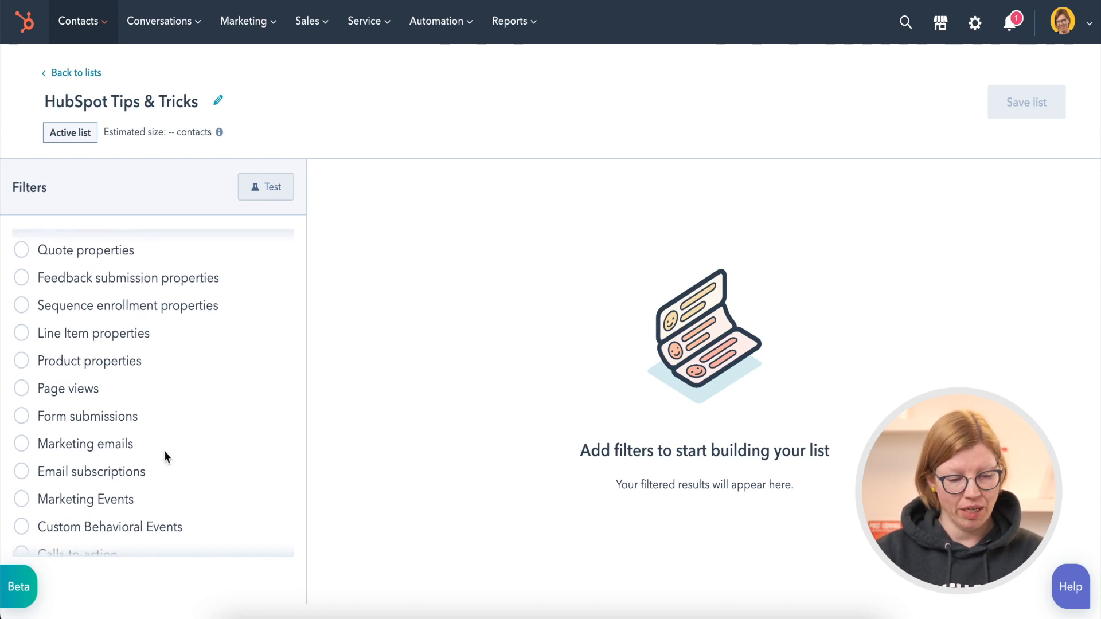
scroll(203, 452, "up", 5)
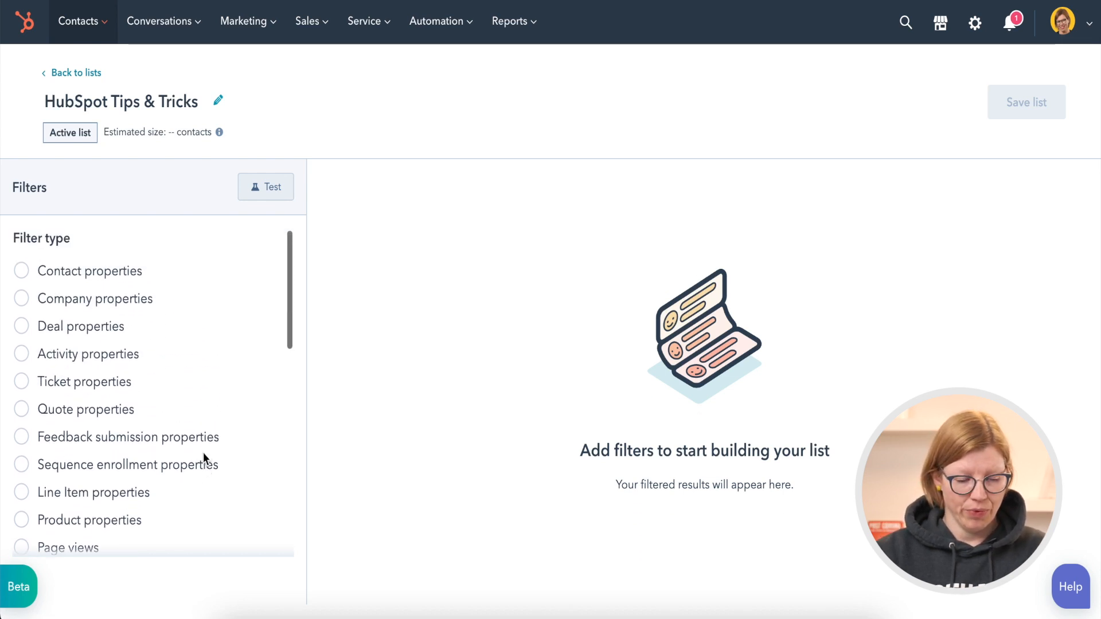
left_click(108, 277)
type("life")
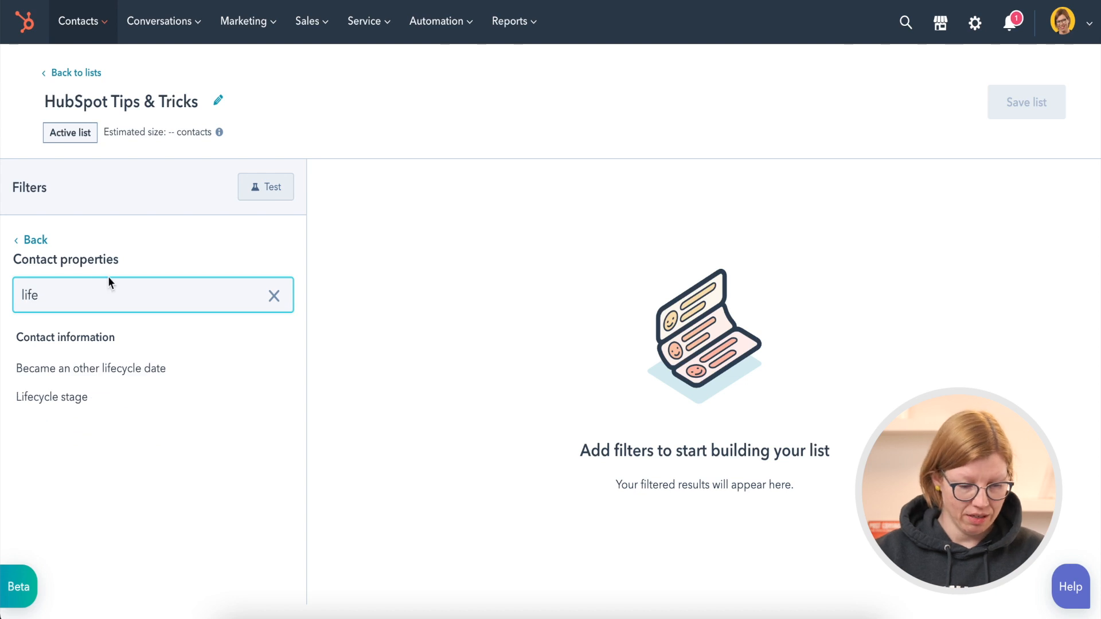
left_click(64, 401)
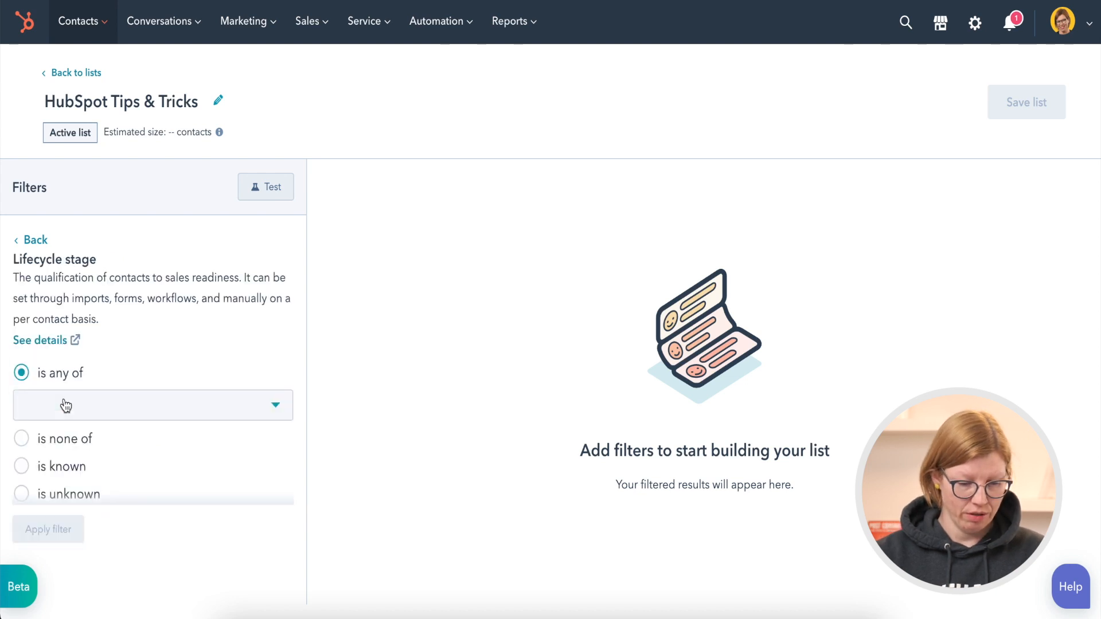
left_click(102, 408)
scroll(123, 299, "down", 1)
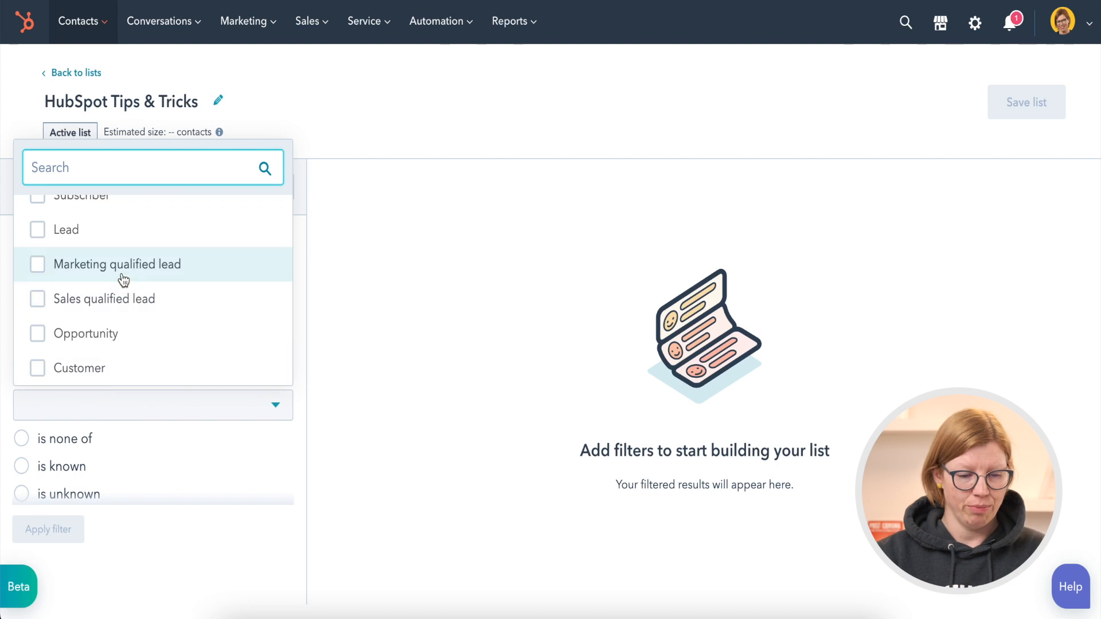
left_click(123, 277)
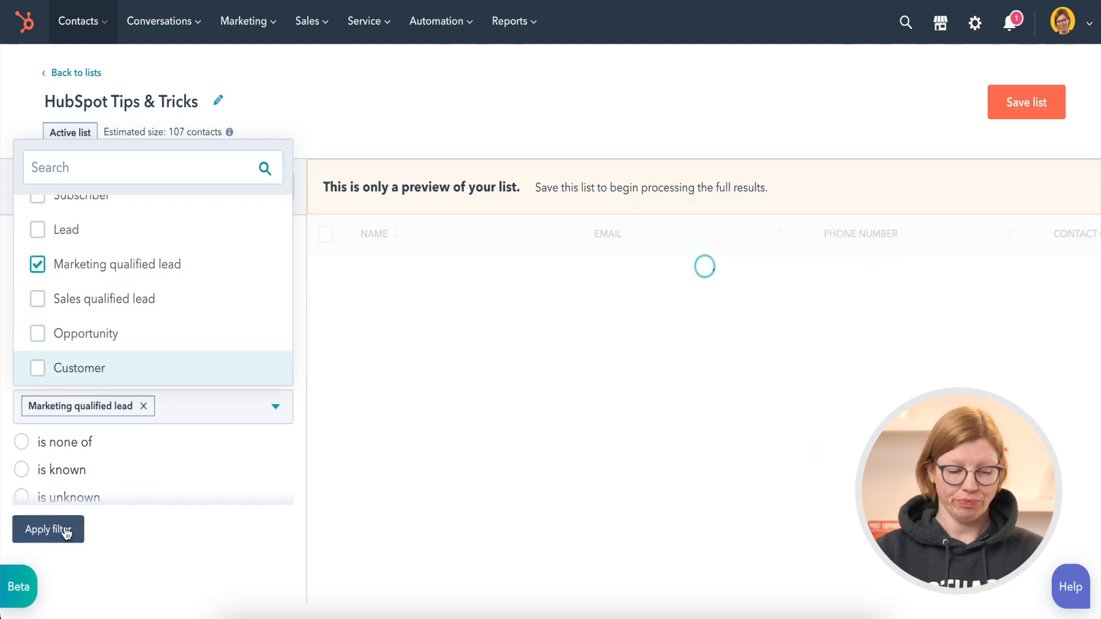
left_click(64, 532)
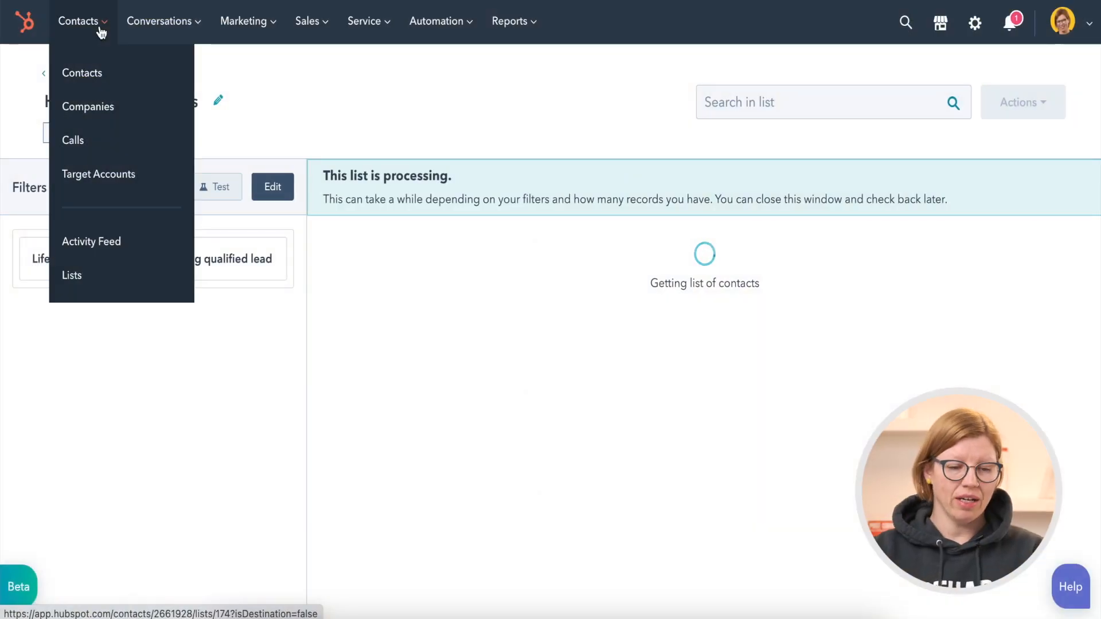
Go to the contacts overview and filter all contacts by Lifecycle stage is any of Sales qualified lead
left_click(95, 74)
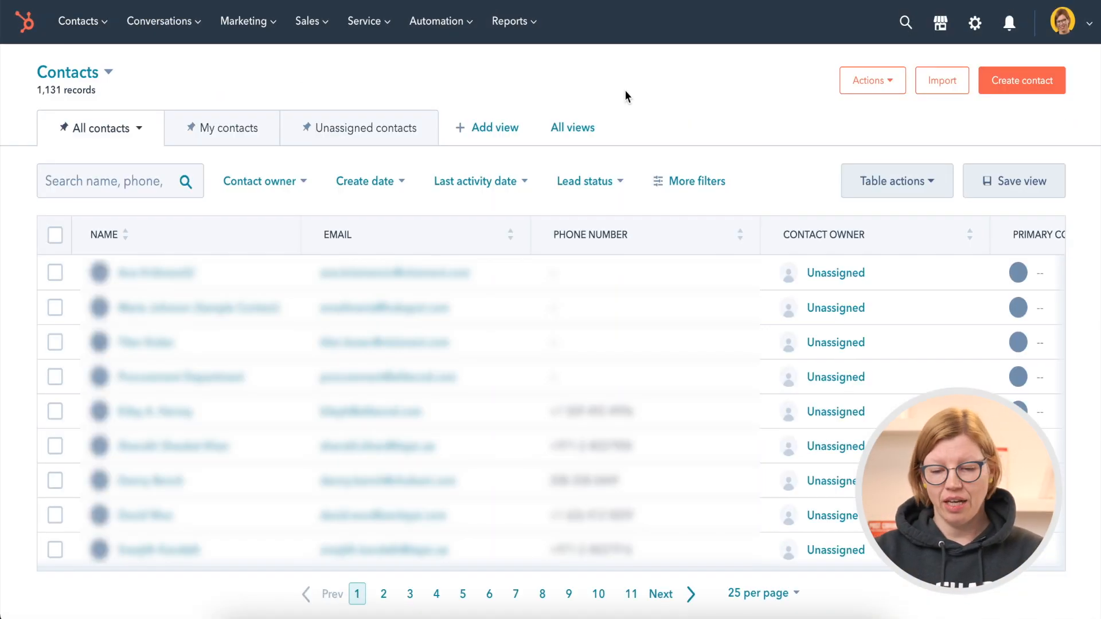
left_click(695, 182)
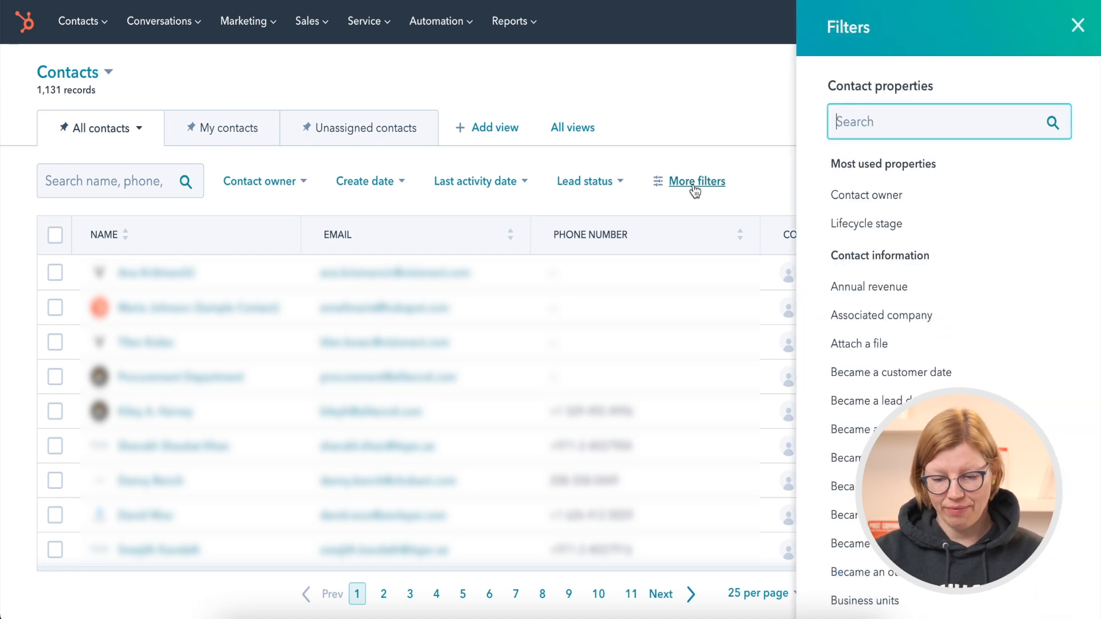
left_click(859, 225)
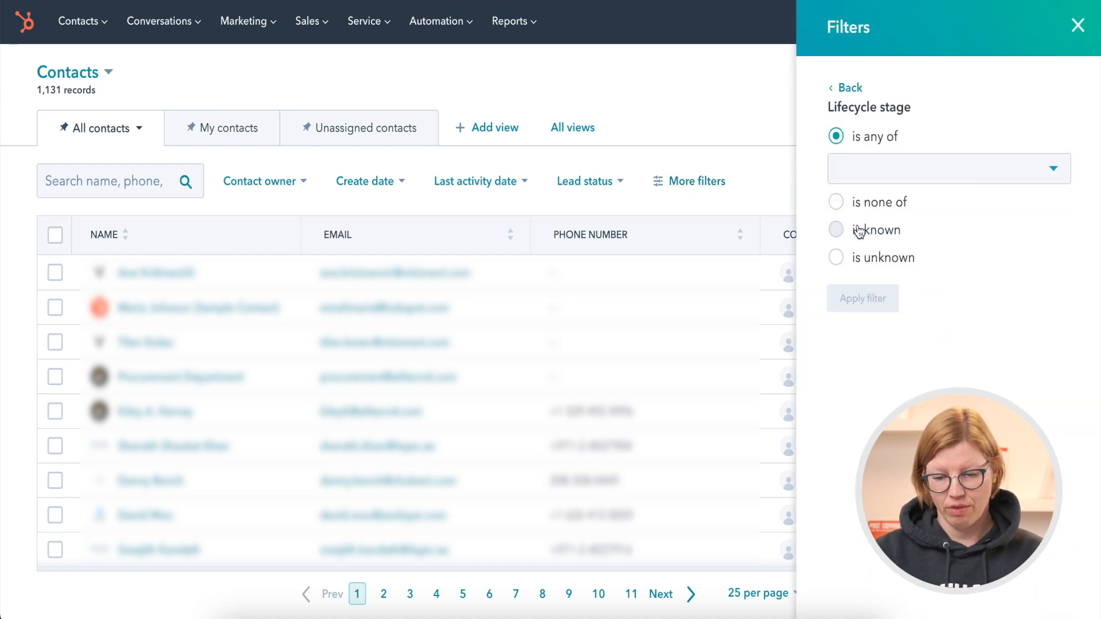
left_click(917, 177)
left_click(899, 369)
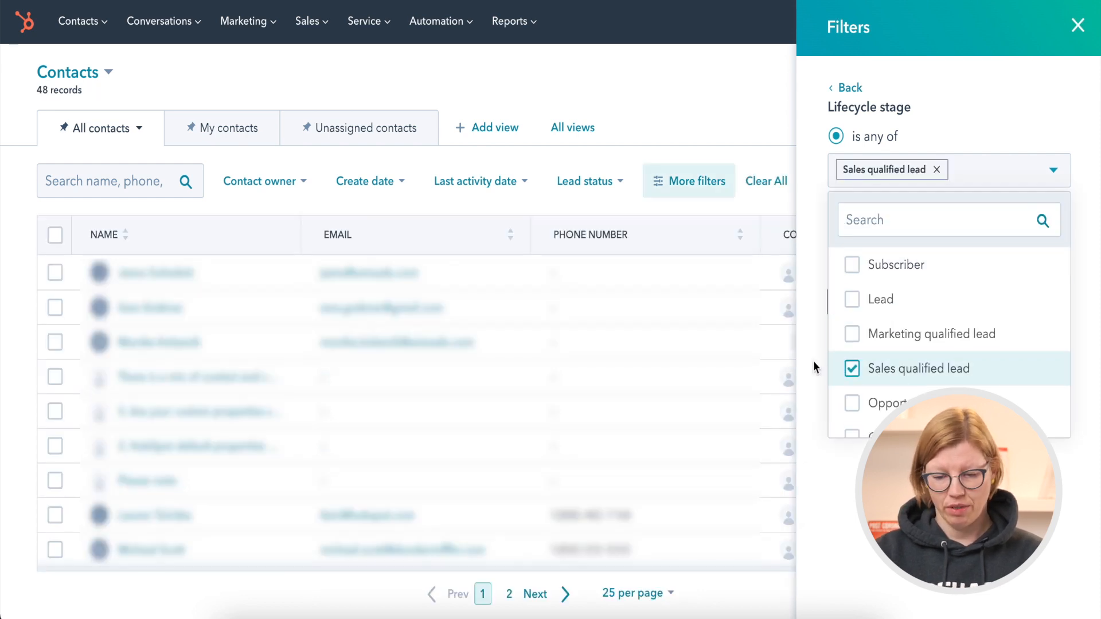
left_click(813, 362)
left_click(864, 310)
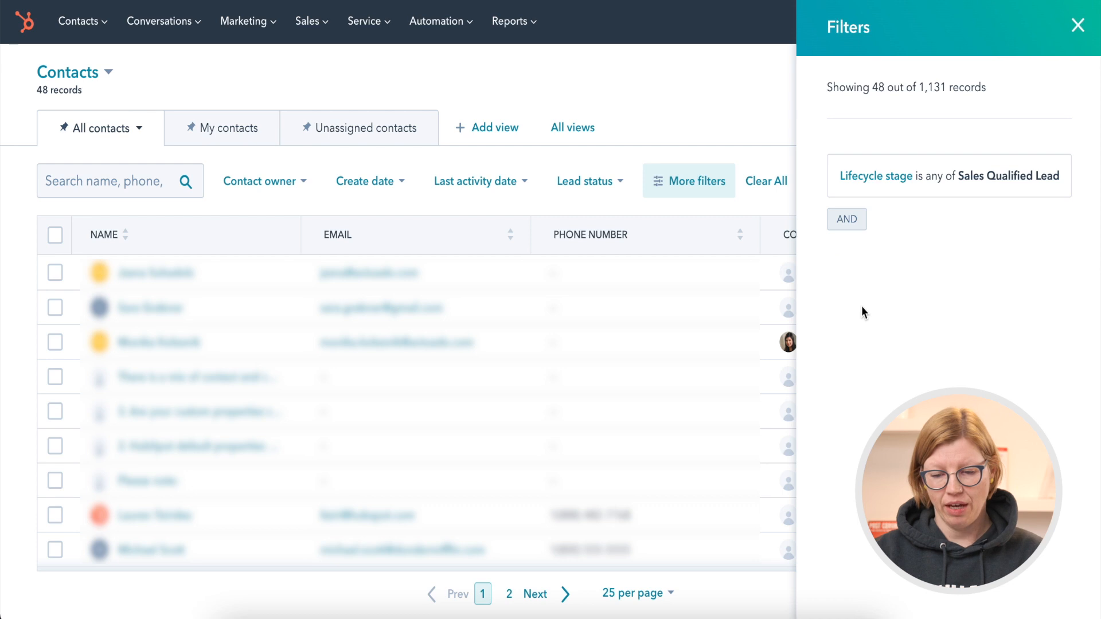
Add an AND filter limiting Contact owner to the first named user, and close the filters
left_click(860, 220)
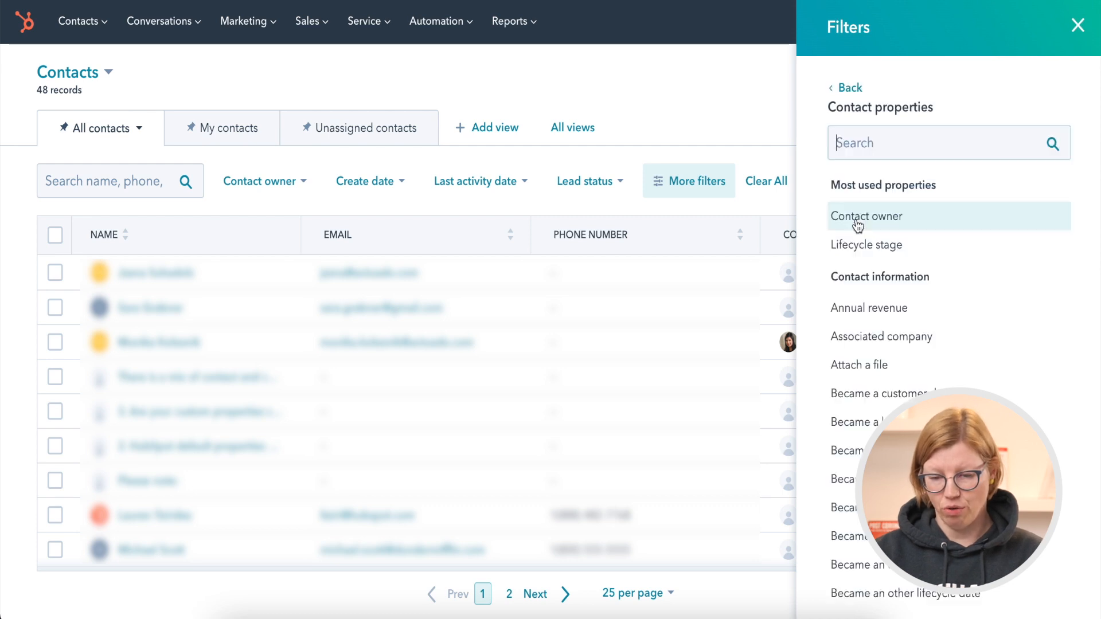
left_click(859, 223)
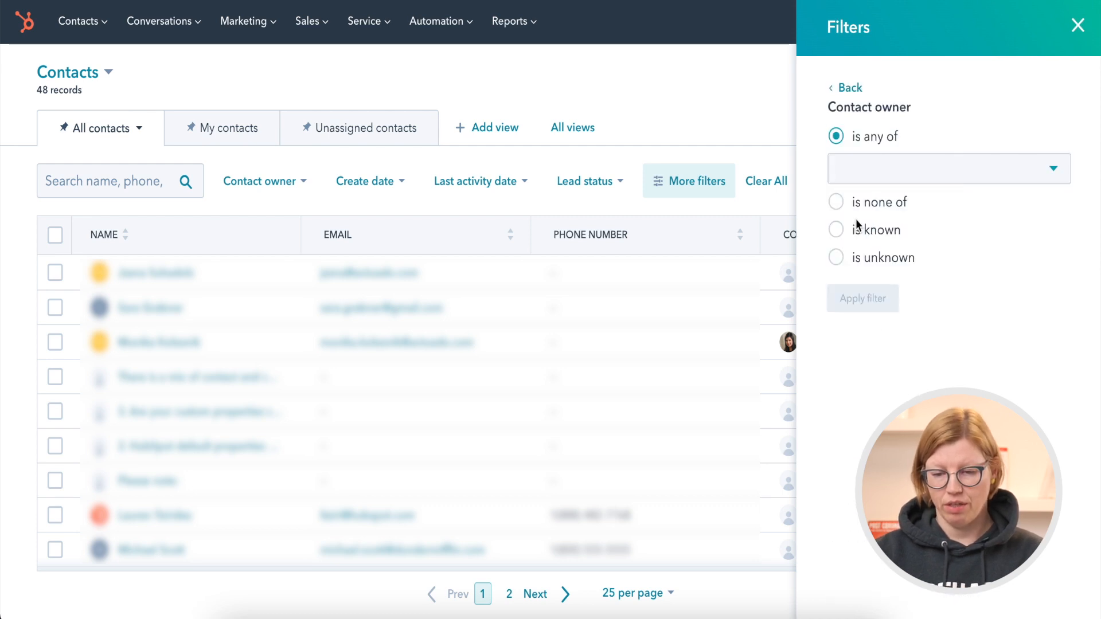
left_click(878, 172)
left_click(884, 331)
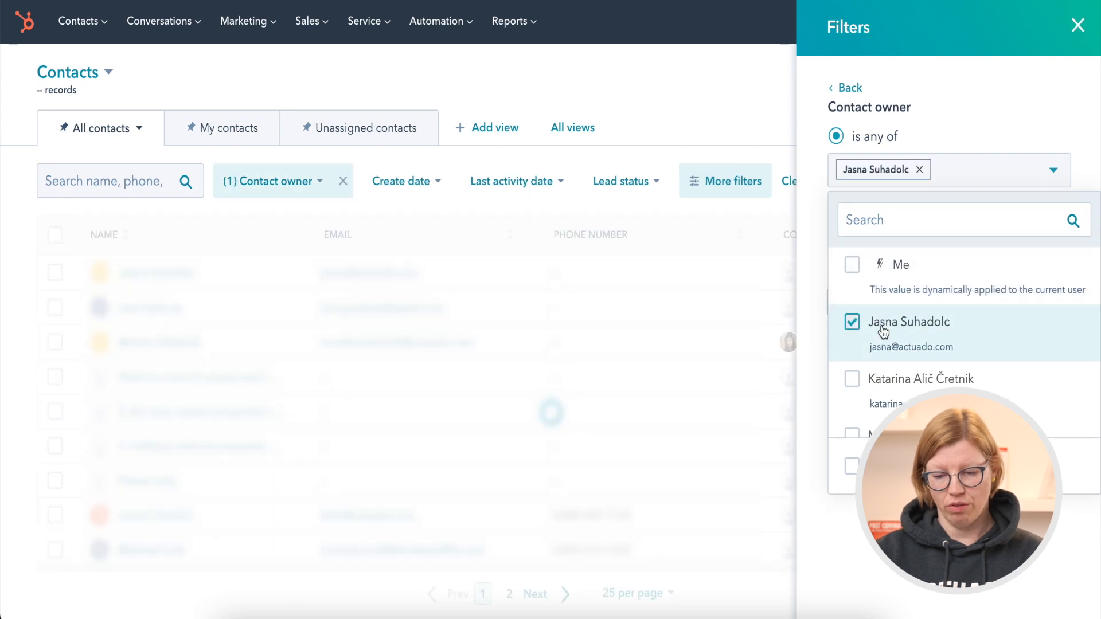
left_click(817, 322)
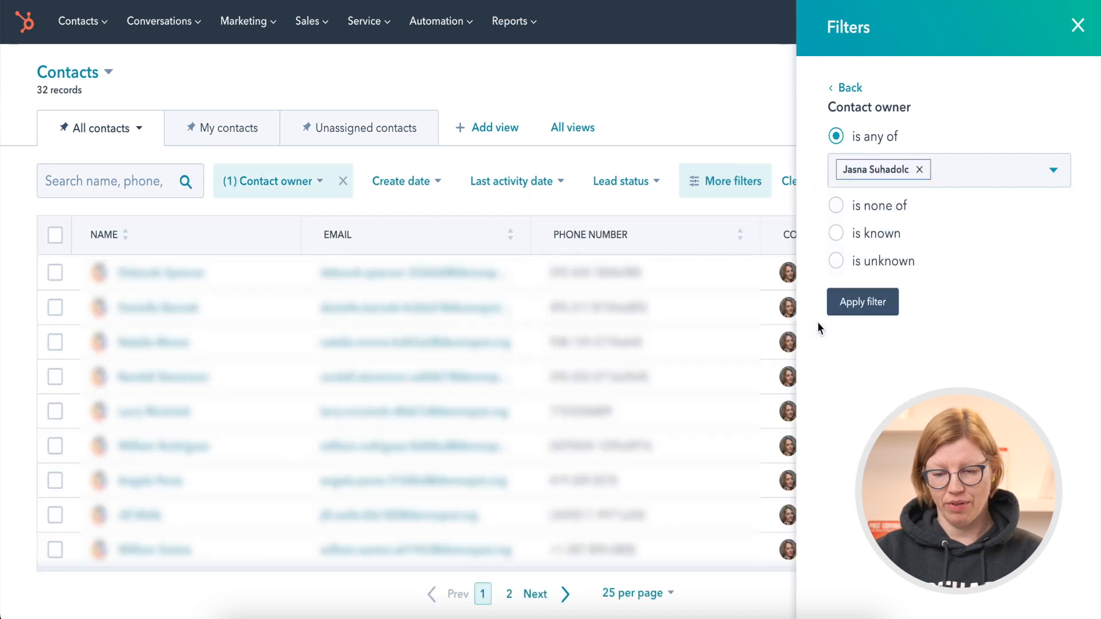
left_click(867, 301)
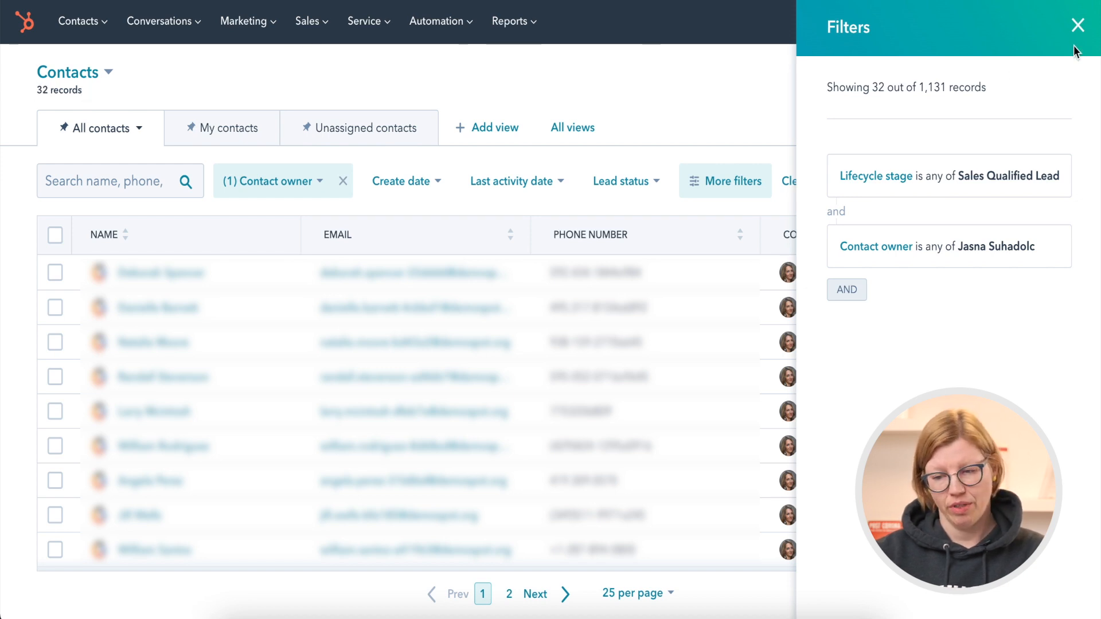
left_click(1077, 26)
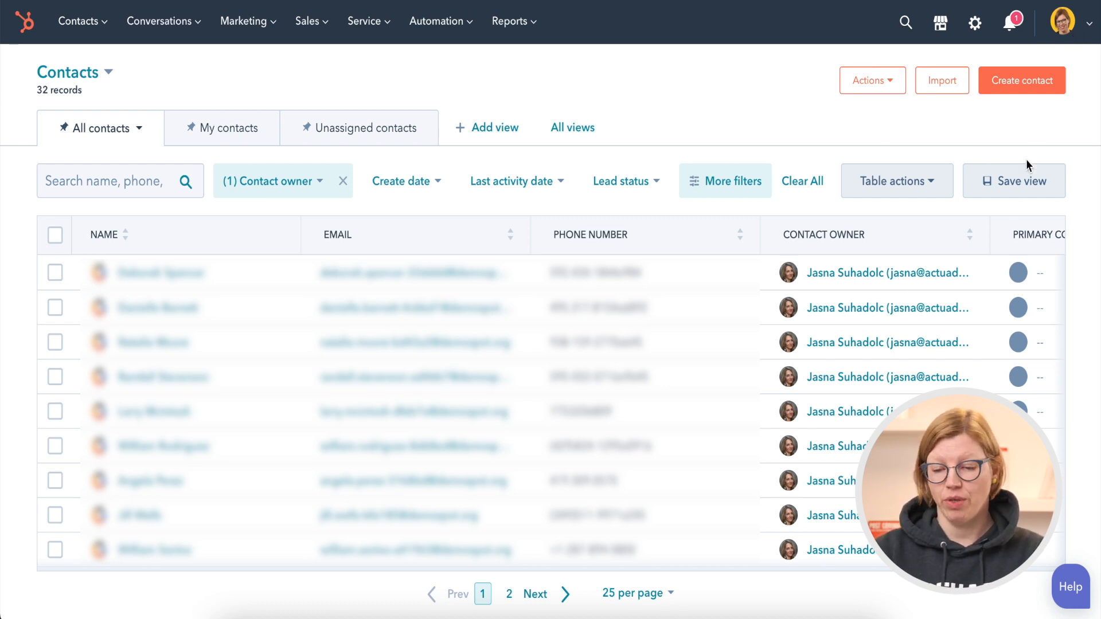
Save the filtered contacts as a new view named "saved view test", shared with Everyone, and dismiss the notification
left_click(1027, 181)
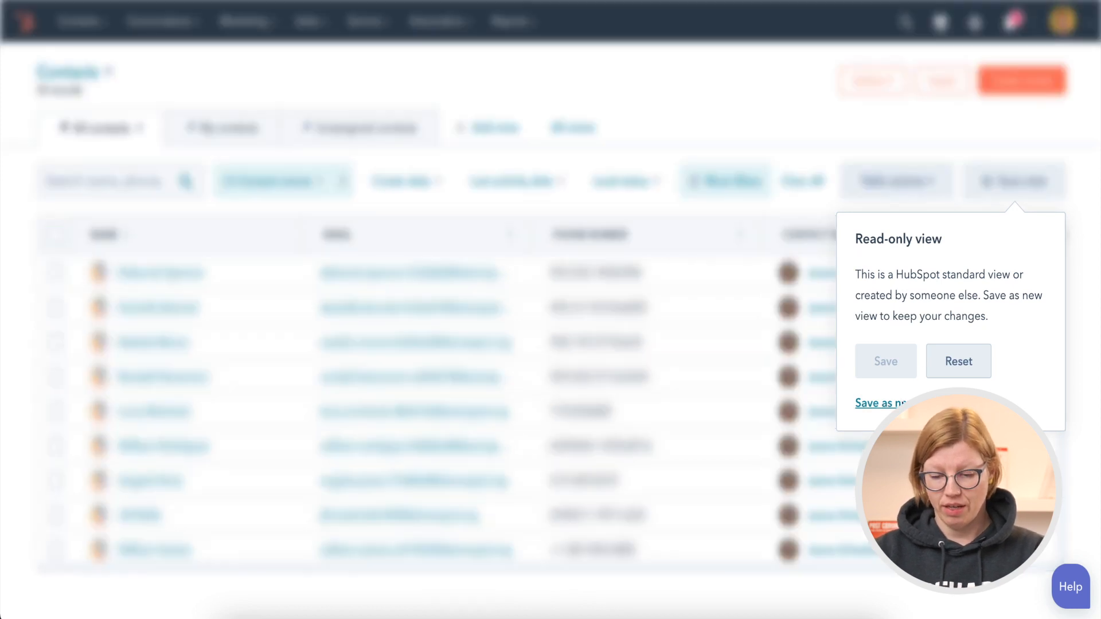
left_click(902, 403)
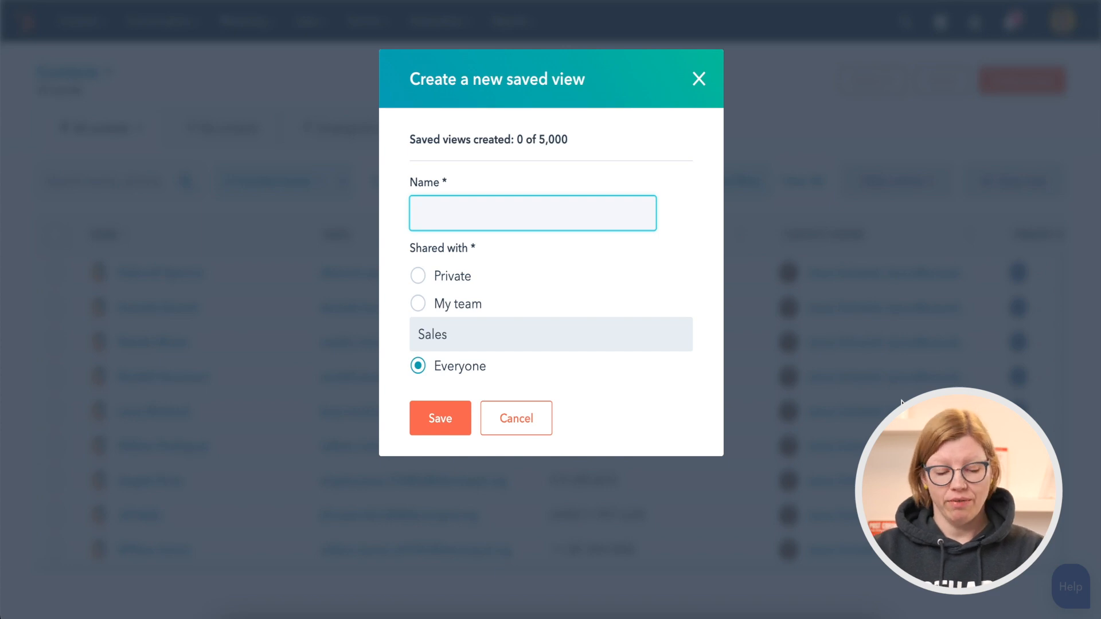
type("s")
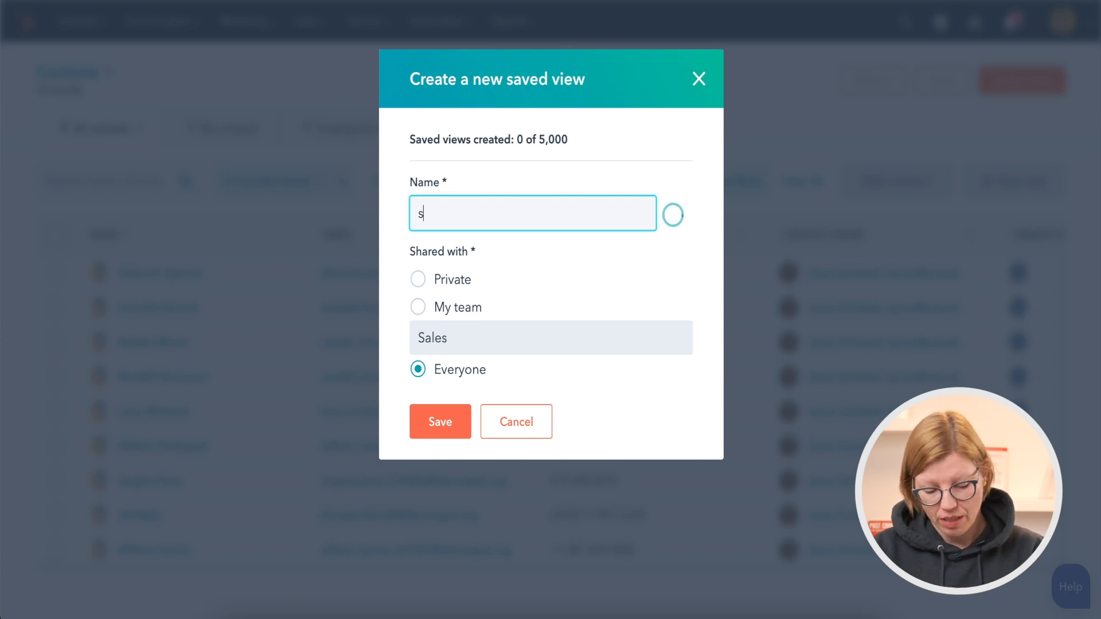
type("aved view test")
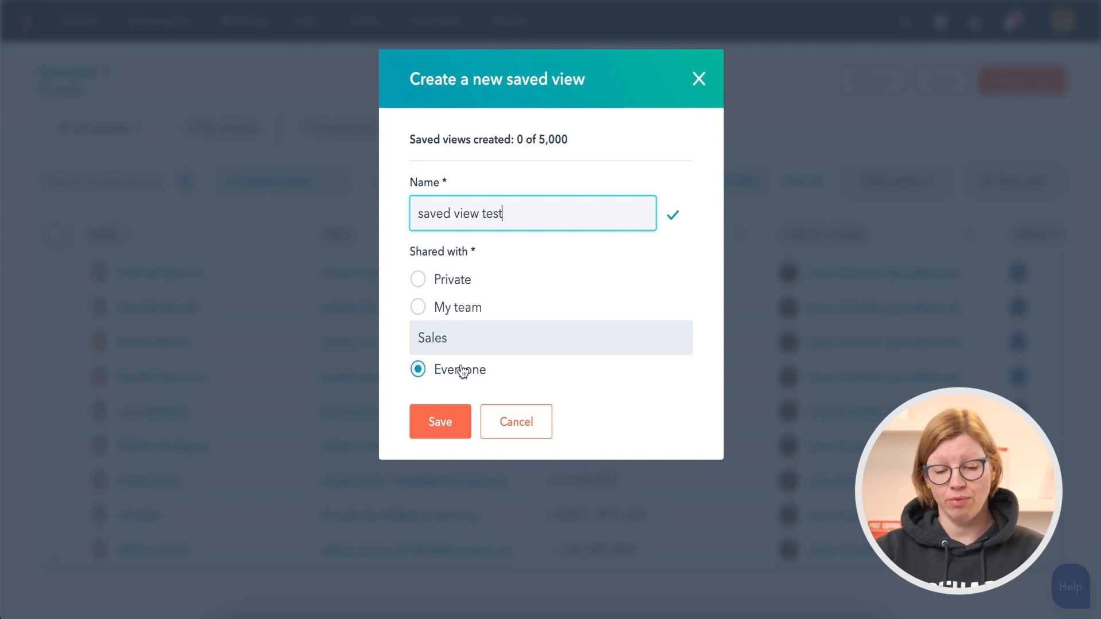
left_click(439, 424)
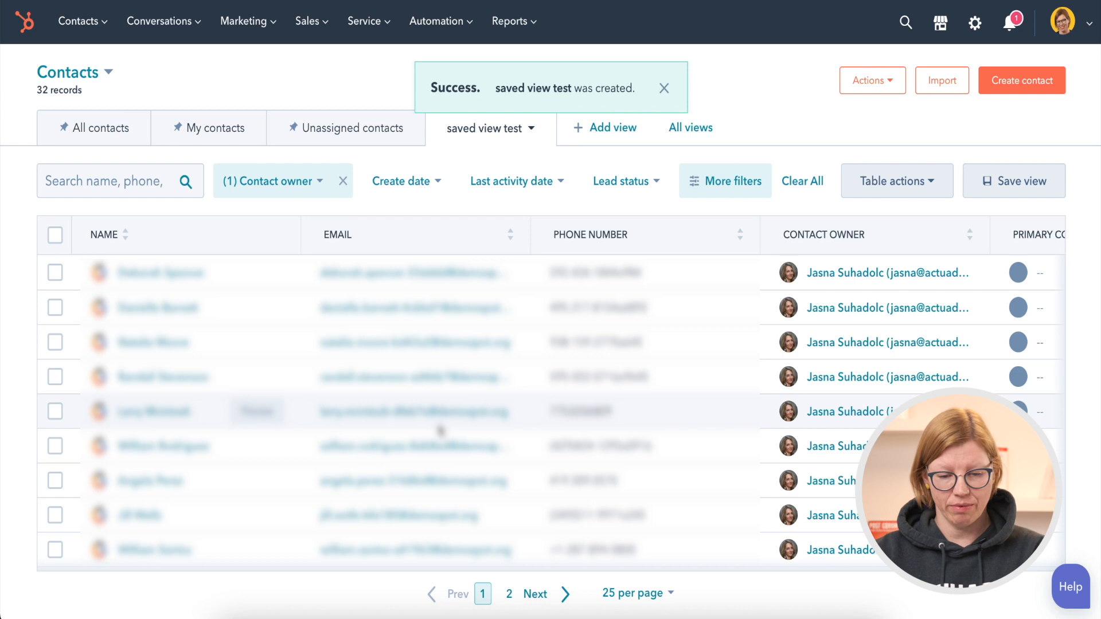
left_click(664, 90)
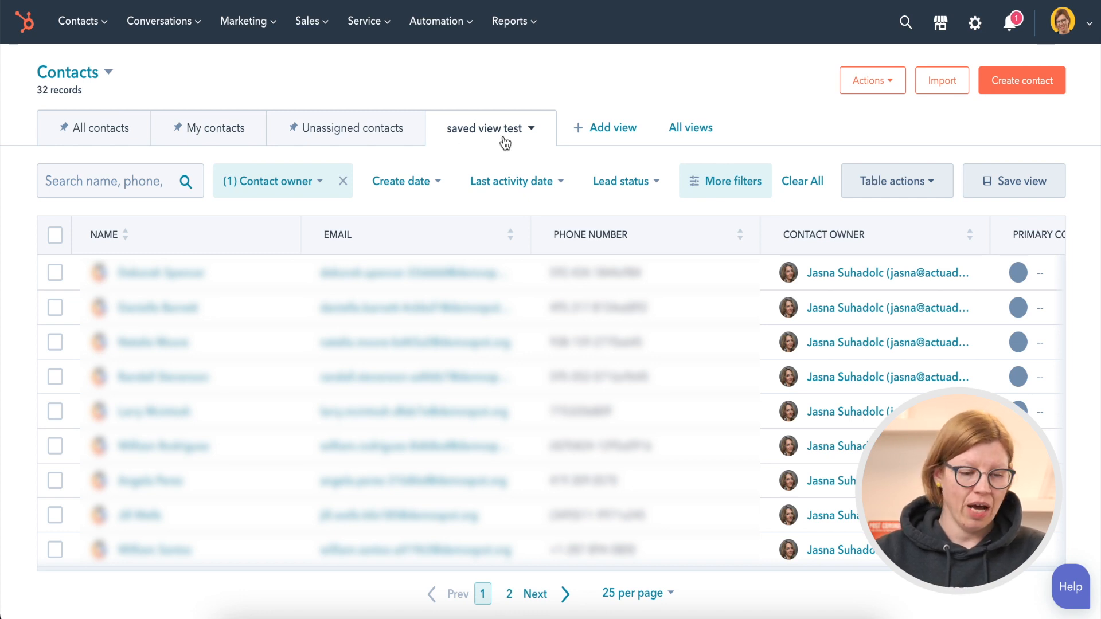
Reopen "saved view test" from the overview of all contact views and pin it to keep it open
mouse_move(95, 38)
left_click(83, 72)
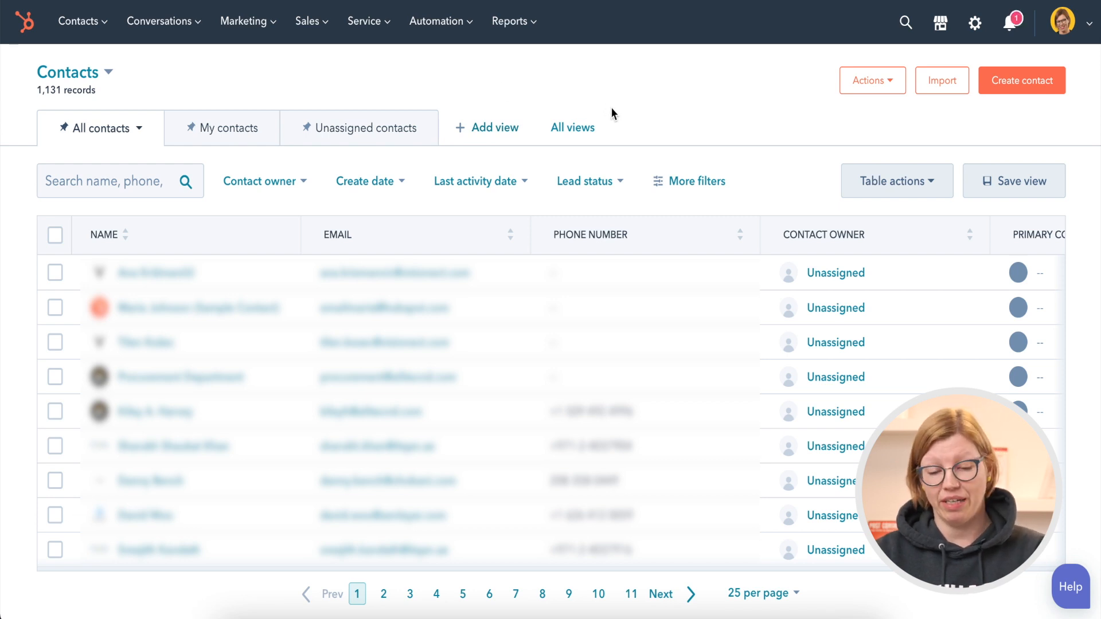
left_click(570, 127)
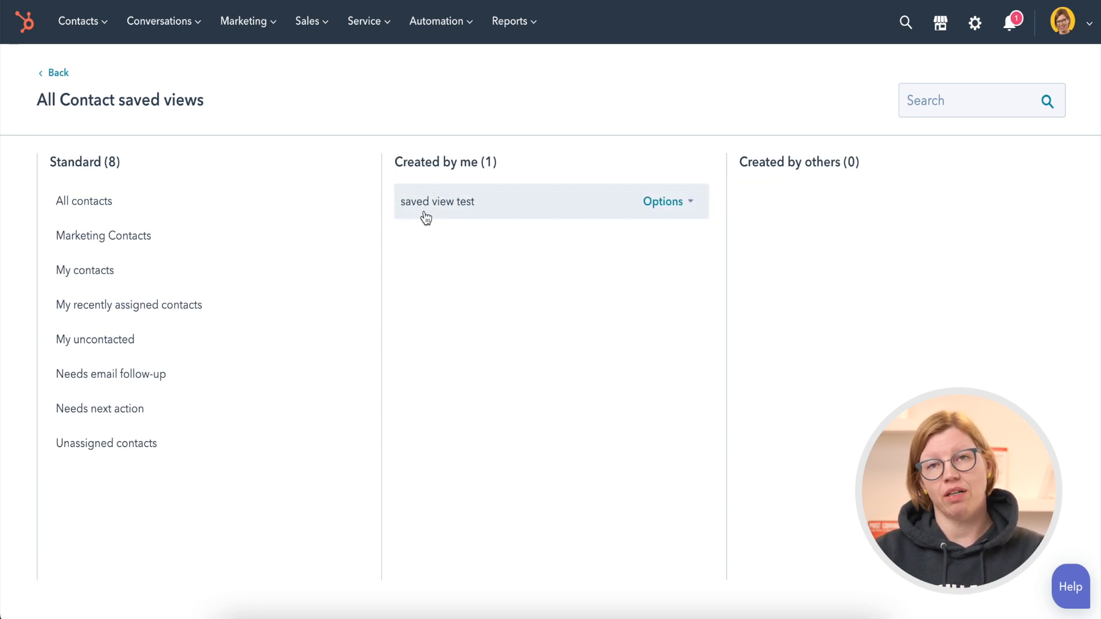
left_click(485, 203)
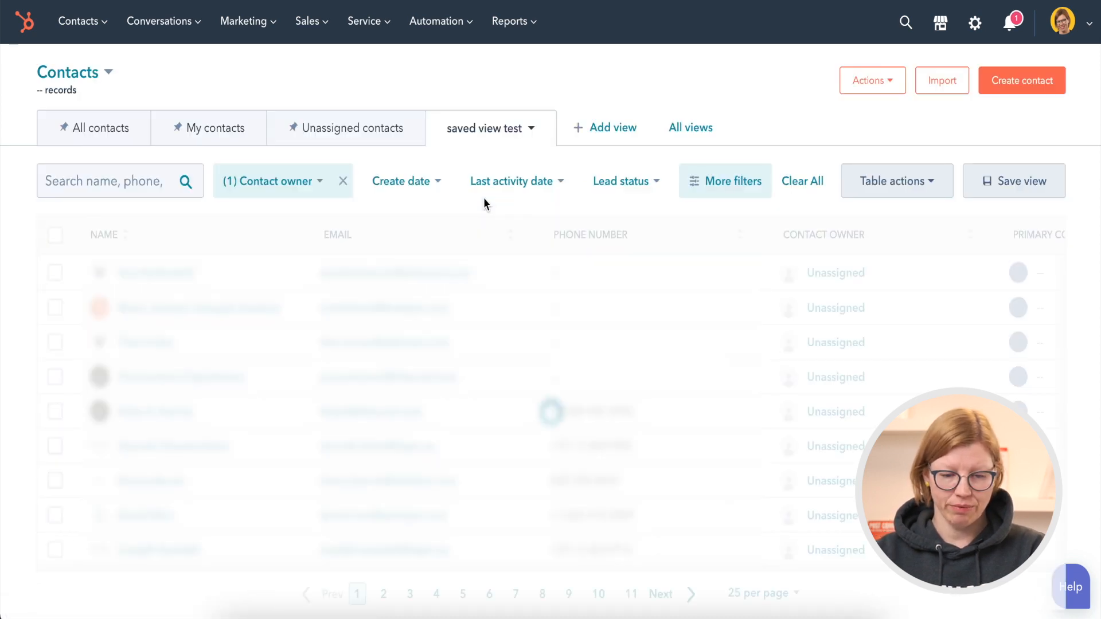
left_click(534, 134)
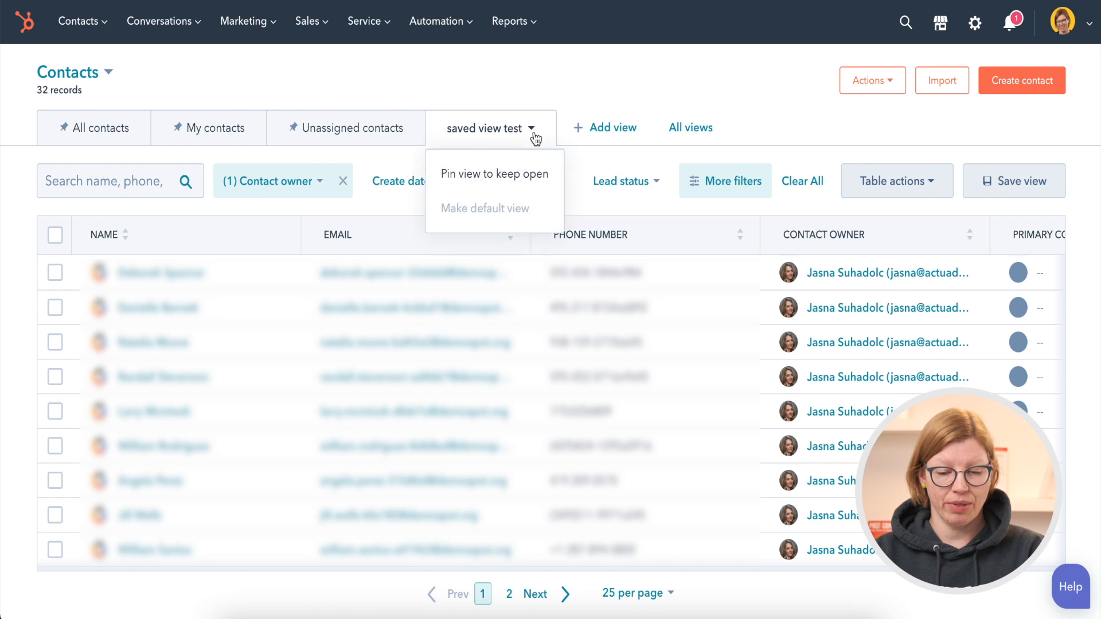
left_click(538, 175)
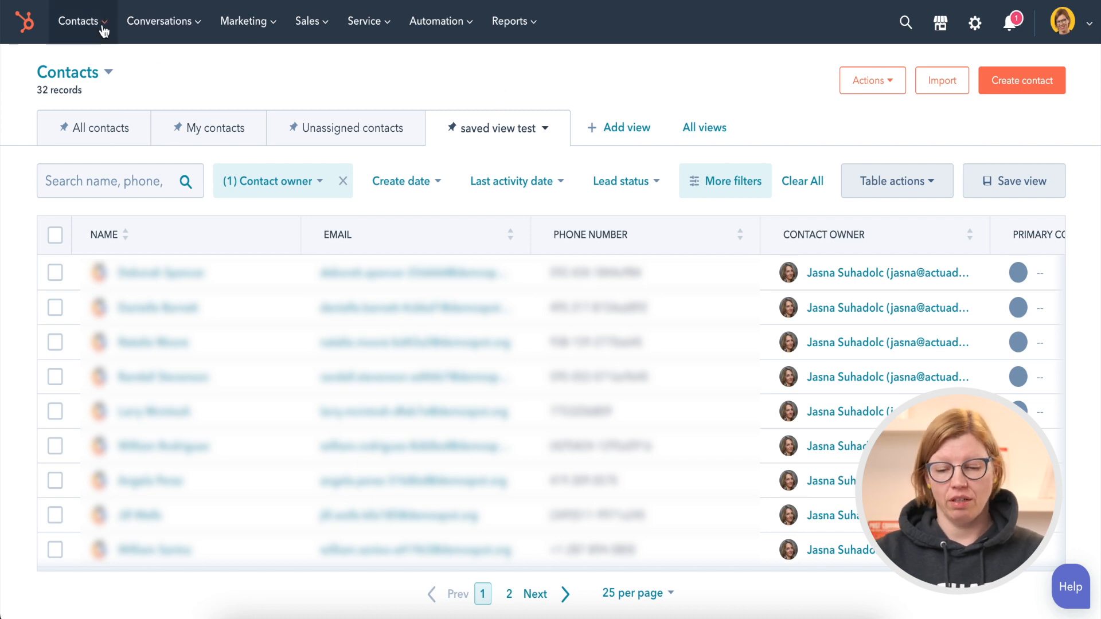
Visit the Companies, Deals and Service record pages to look at their filter and saved view options
mouse_move(83, 23)
left_click(94, 111)
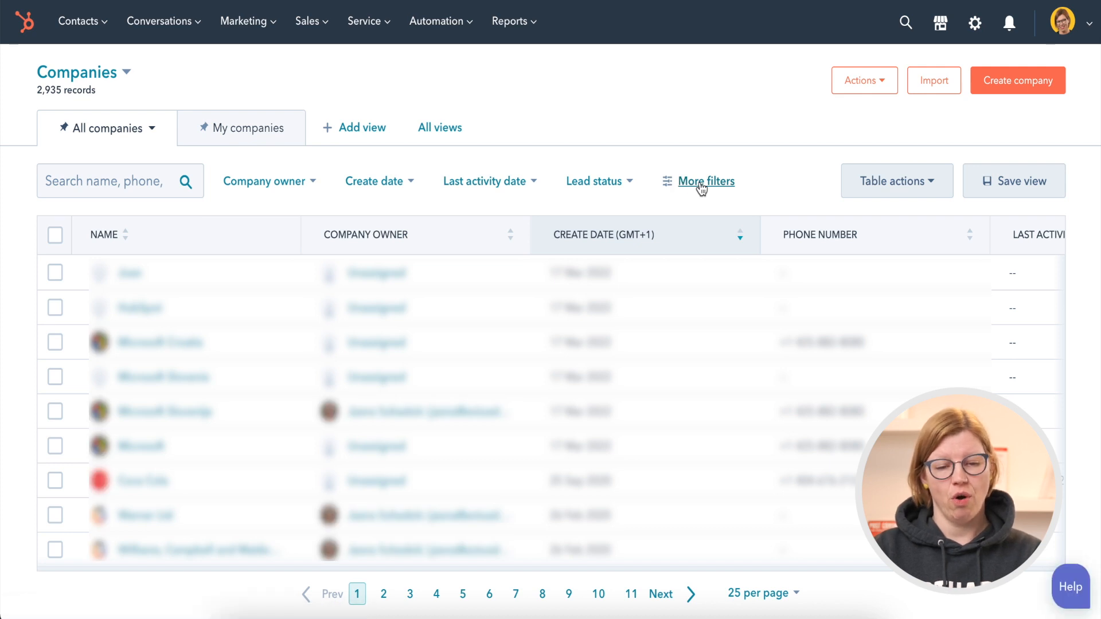
left_click(326, 37)
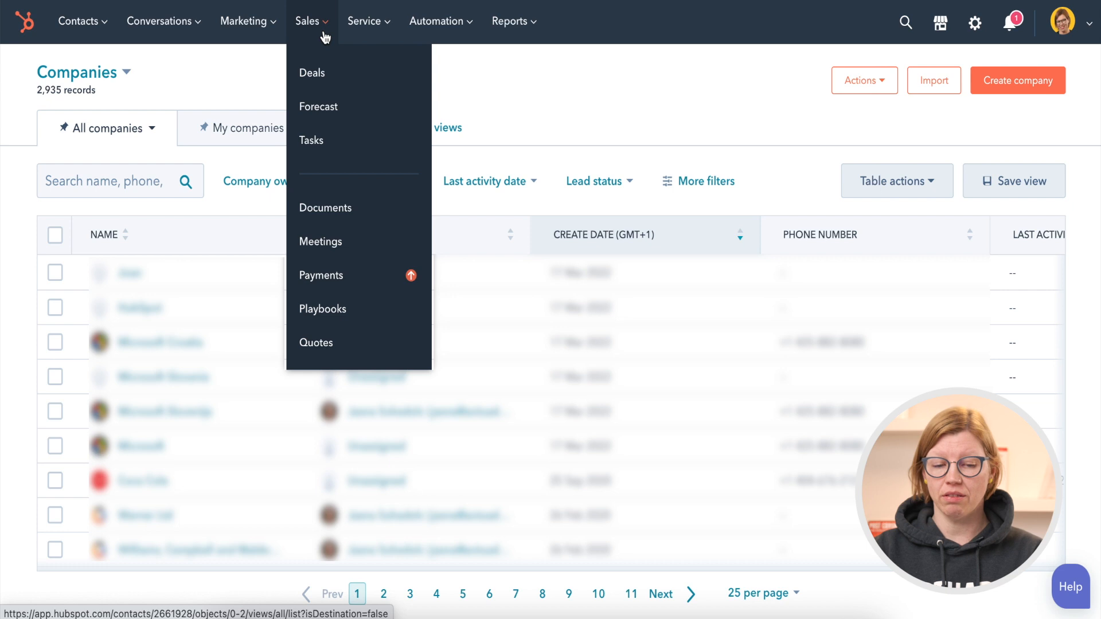
left_click(323, 85)
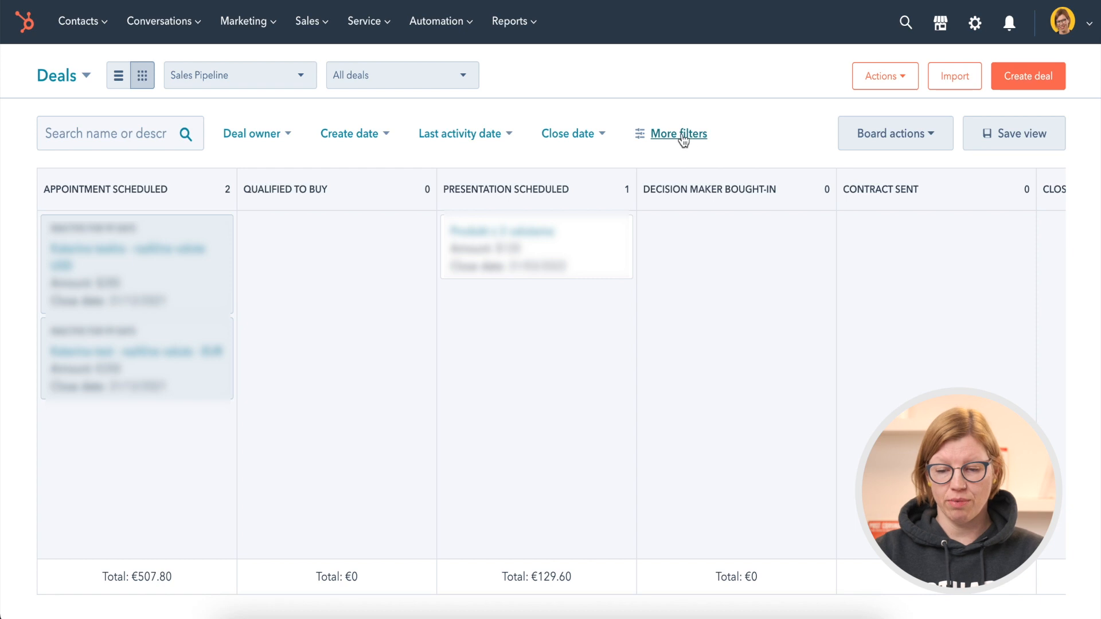
left_click(379, 26)
left_click(381, 73)
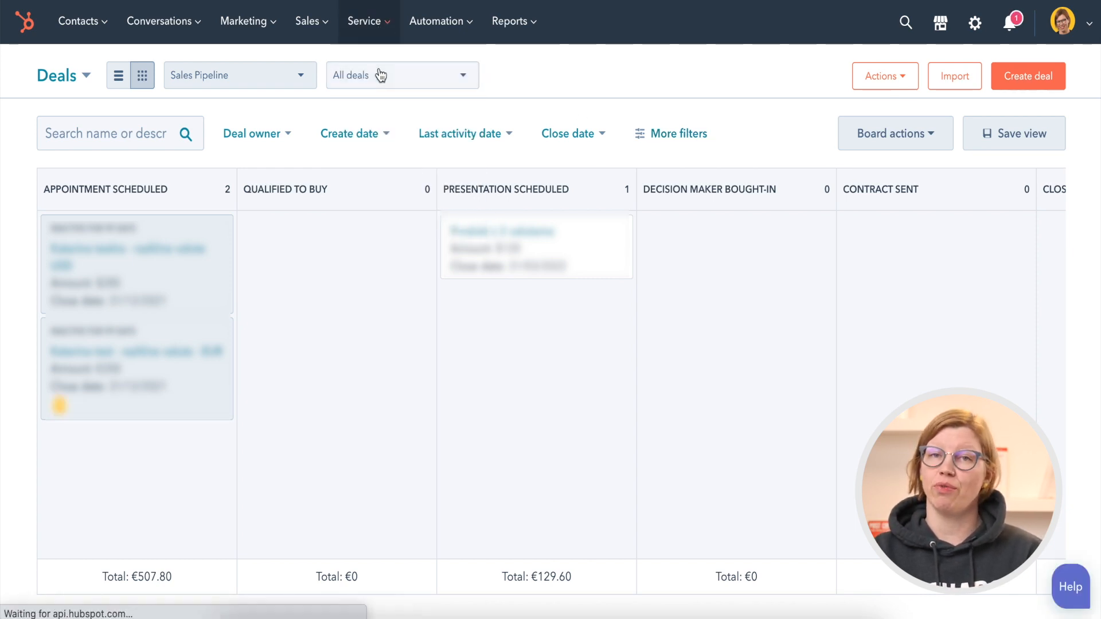